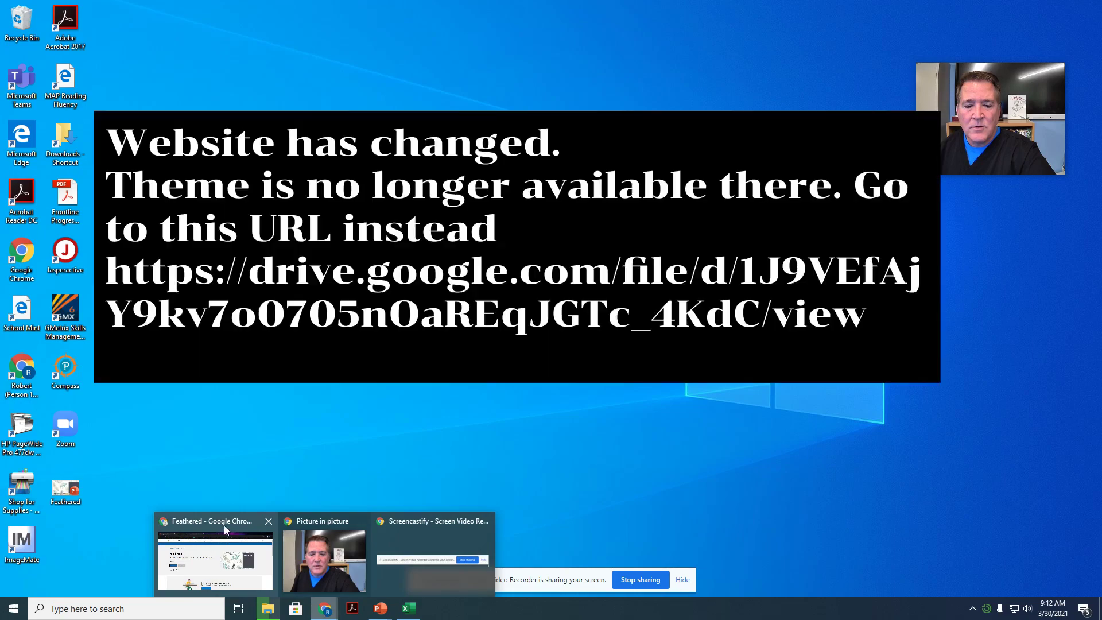
# Search Google for 'feathered theme' and open the templates.office.com Feathered template page.
pyautogui.click(226, 531)
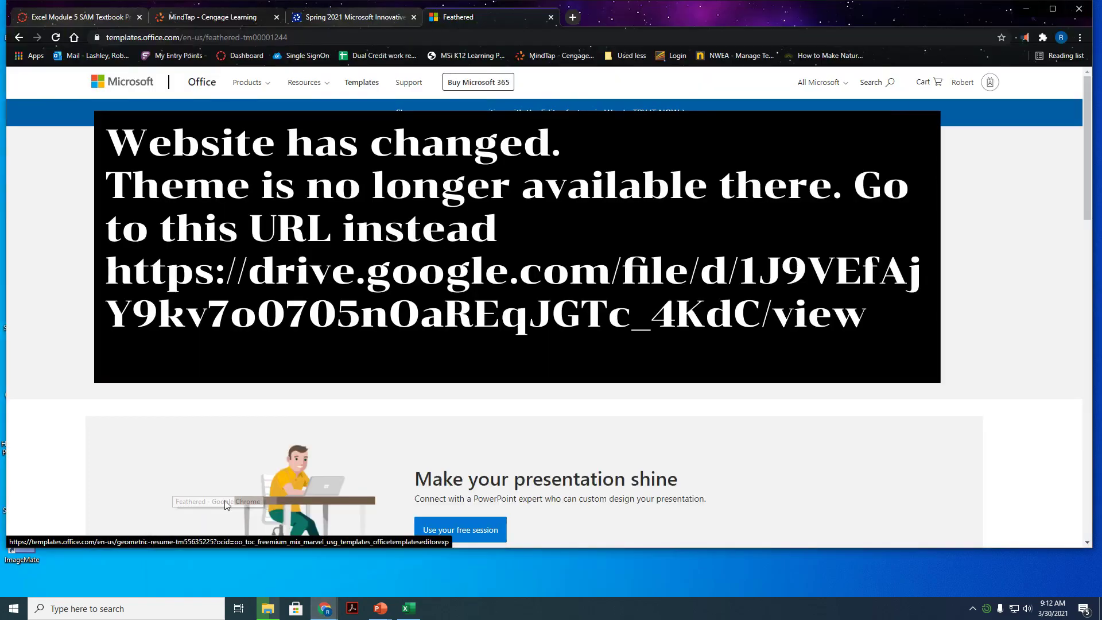
pyautogui.click(289, 39)
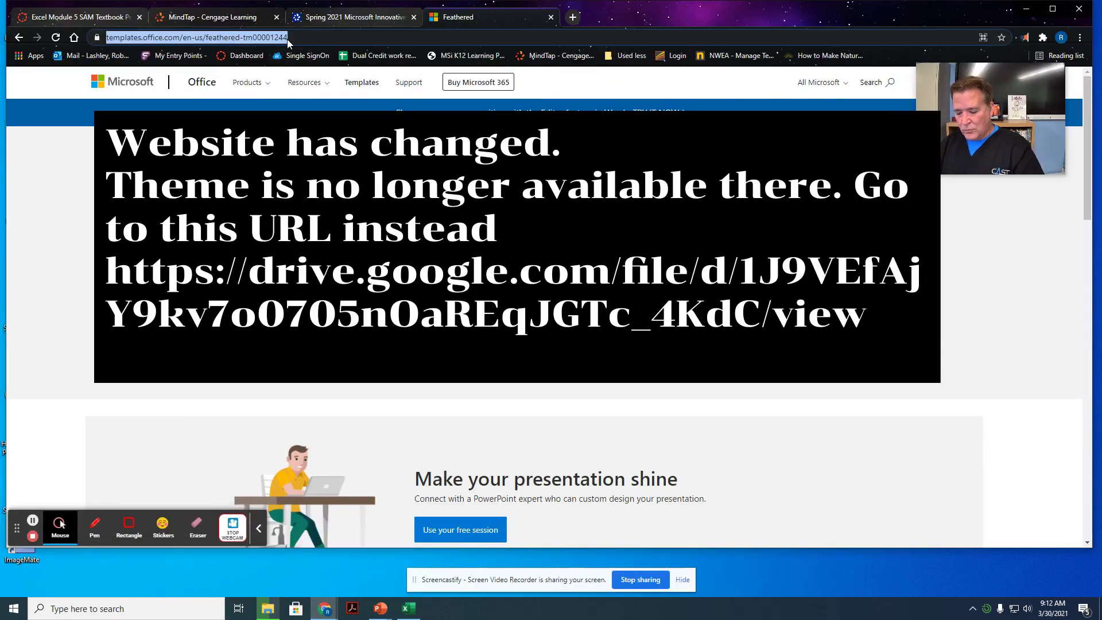
pyautogui.write('google.c')
pyautogui.press('Return')
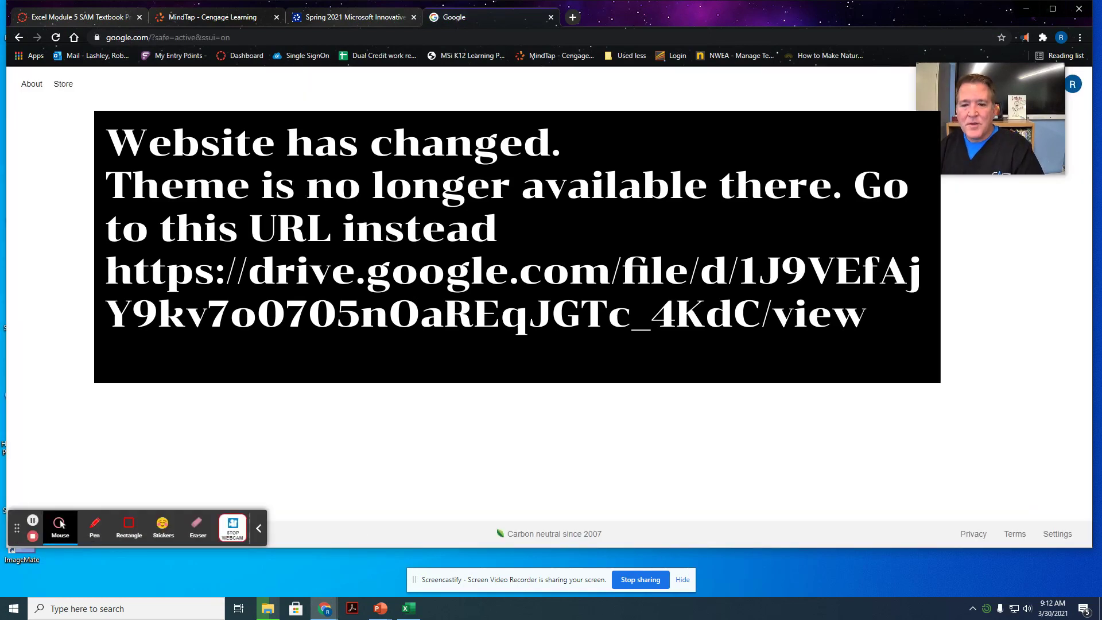
pyautogui.write('feathered')
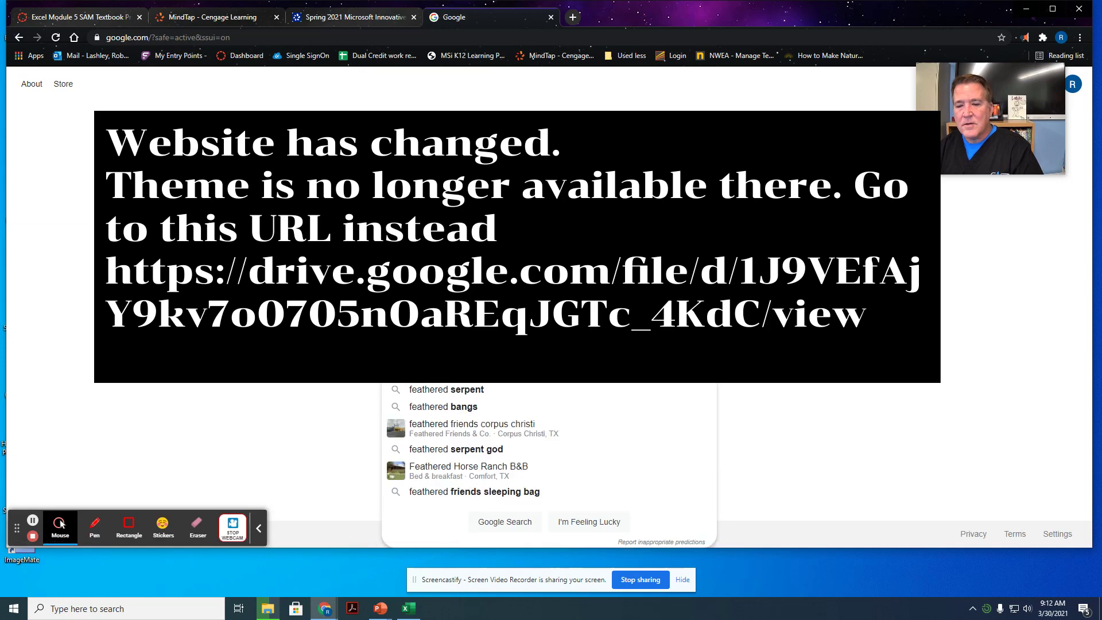
pyautogui.write(' theme')
pyautogui.press('Return')
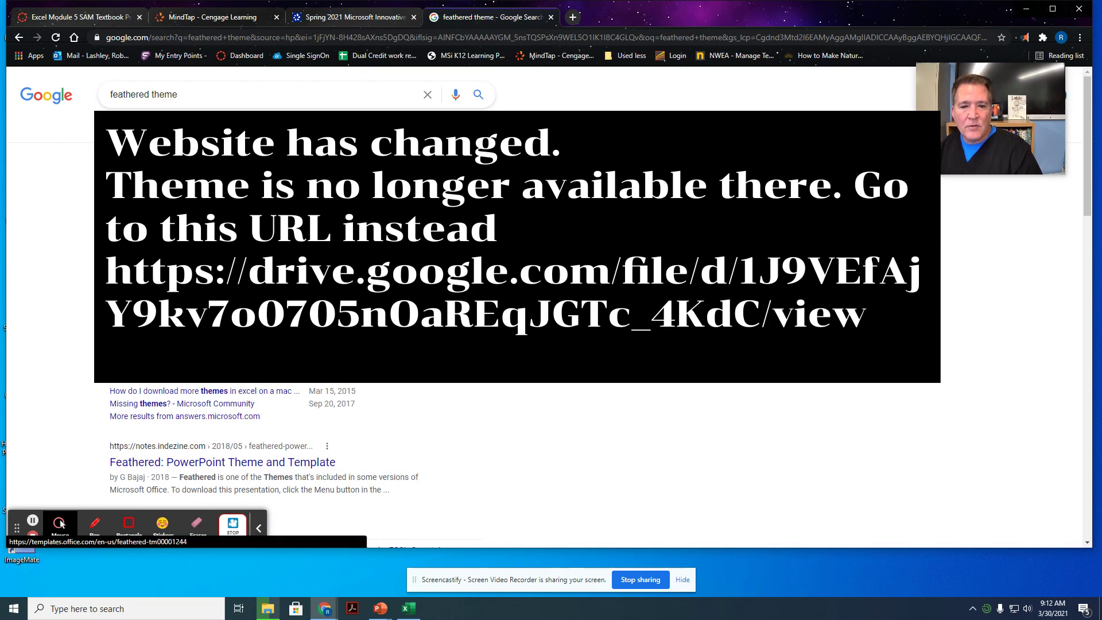
pyautogui.click(60, 522)
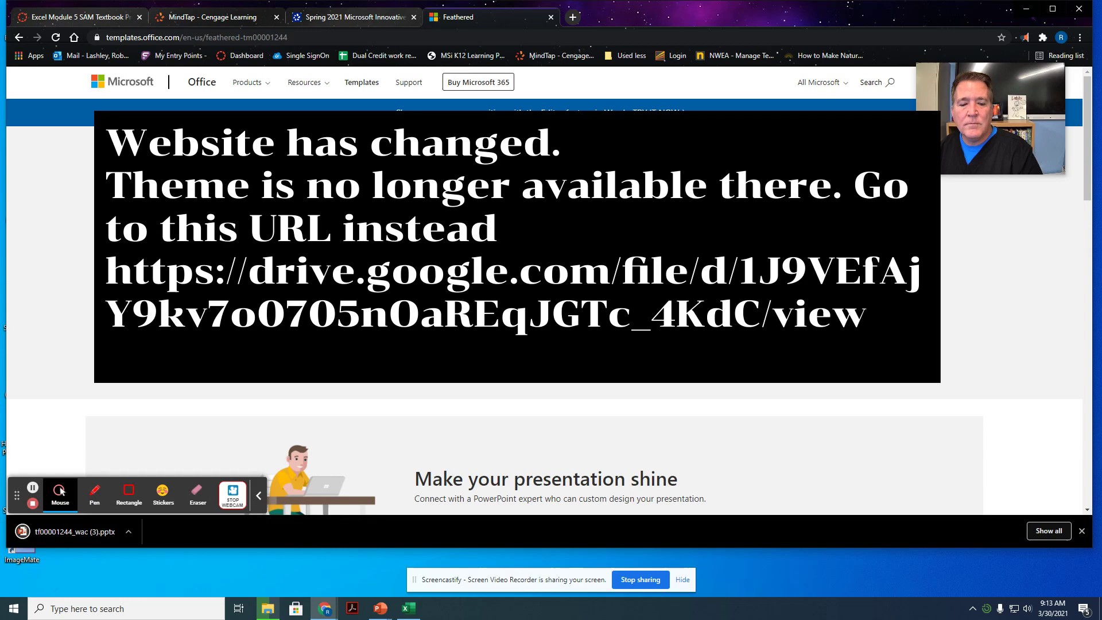
# Open the downloaded Feathered .pptx in PowerPoint with editing enabled.
pyautogui.click(84, 534)
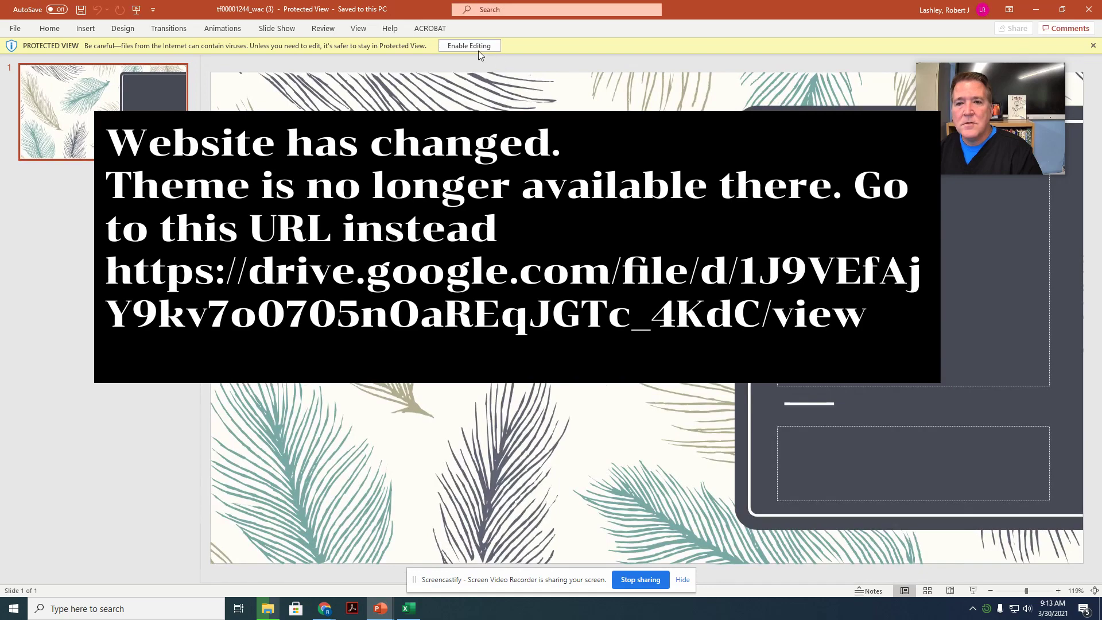
pyautogui.click(478, 48)
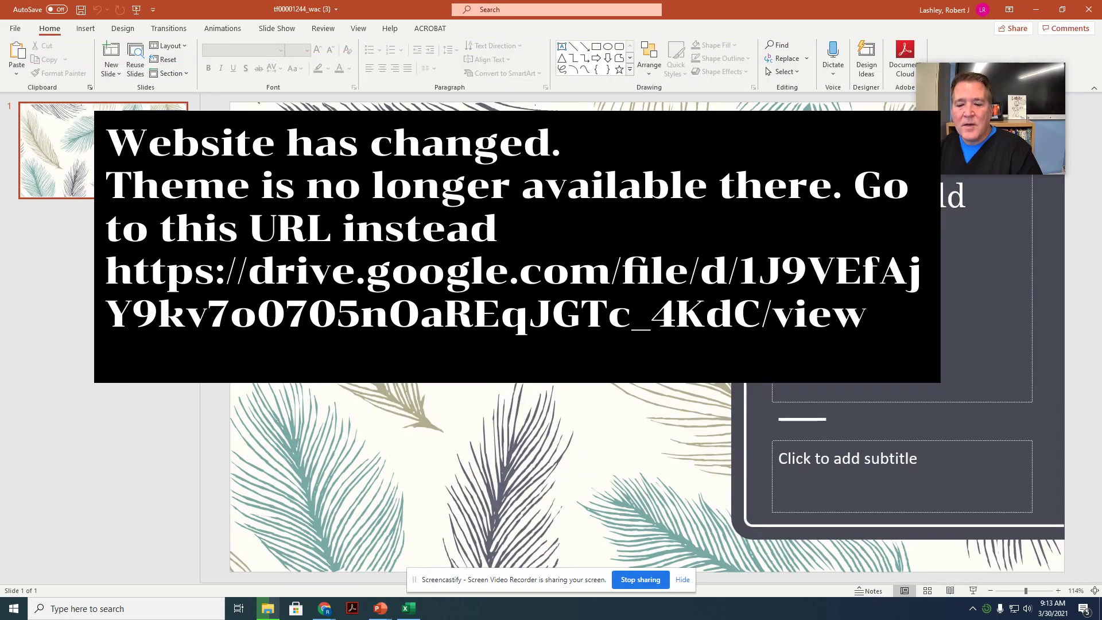
# Choose Save Current Theme from the Design tab's expanded Themes gallery.
pyautogui.click(126, 28)
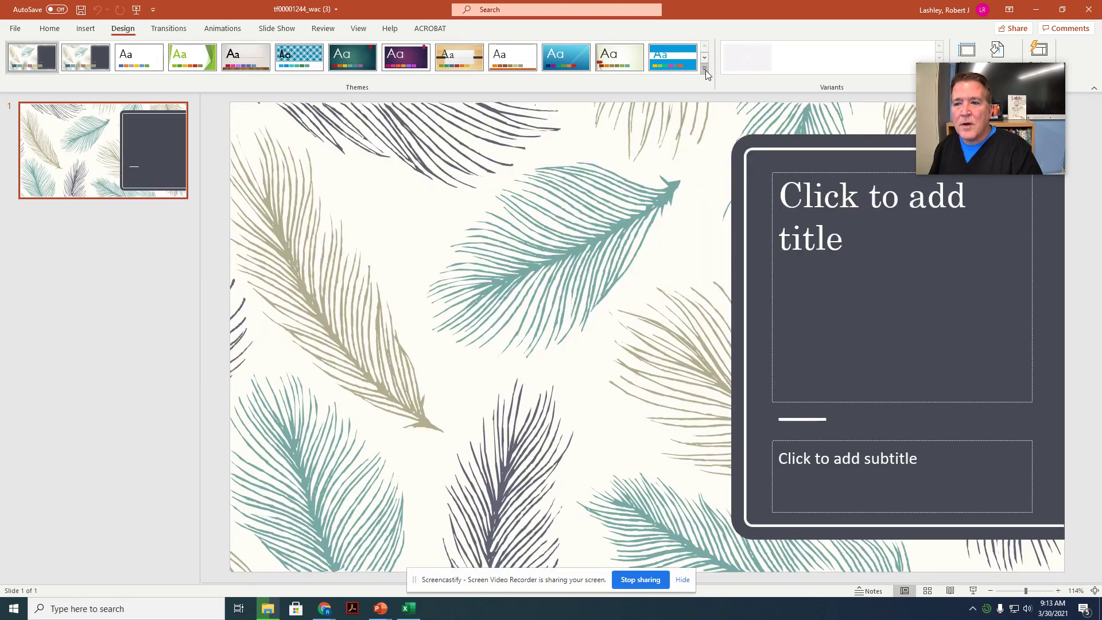
pyautogui.click(706, 69)
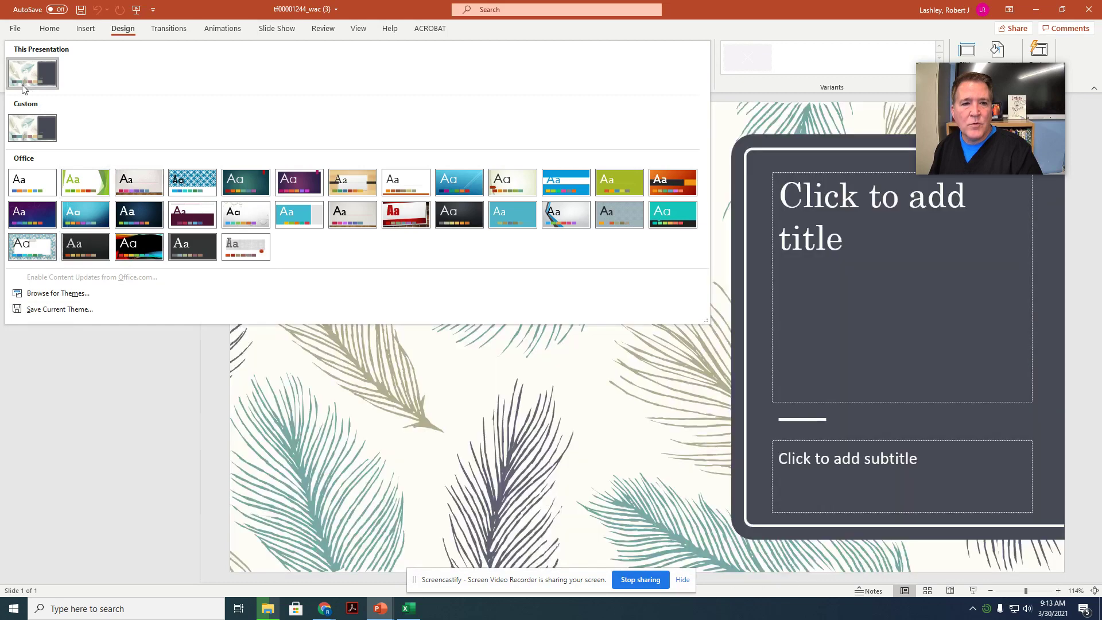
pyautogui.click(48, 310)
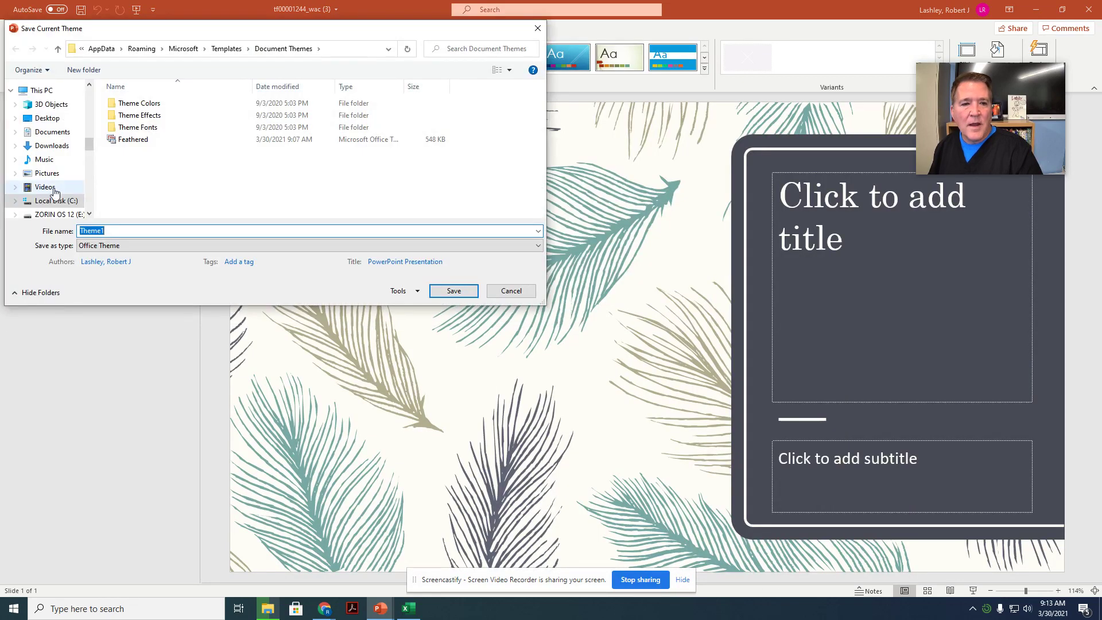
# Save the current theme to the Downloads folder under the name 'Feathered'.
pyautogui.click(53, 146)
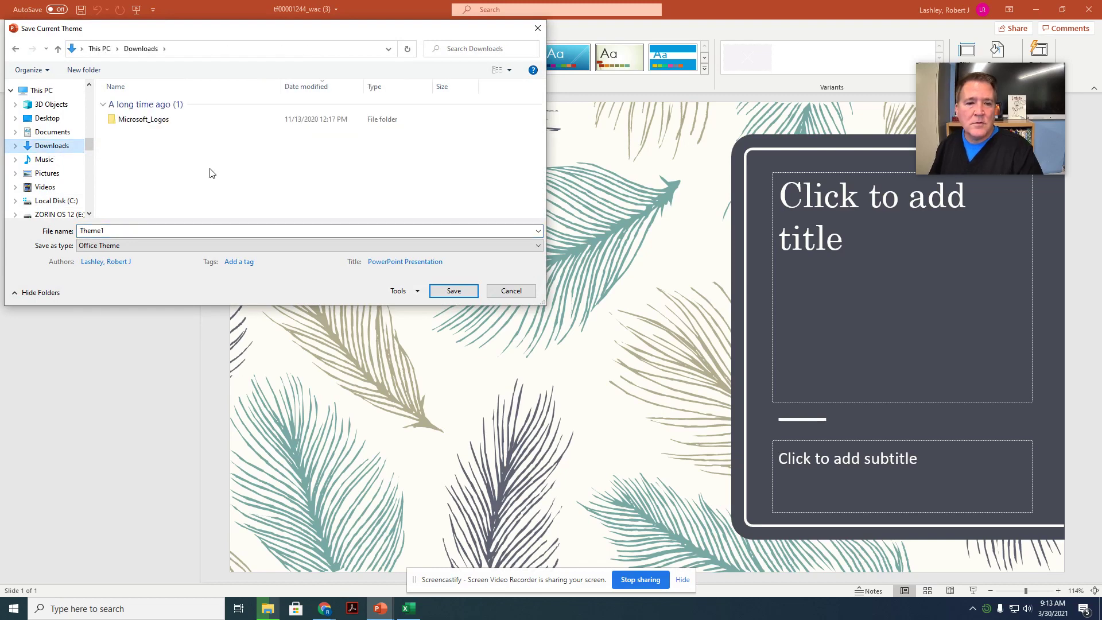
pyautogui.click(49, 232)
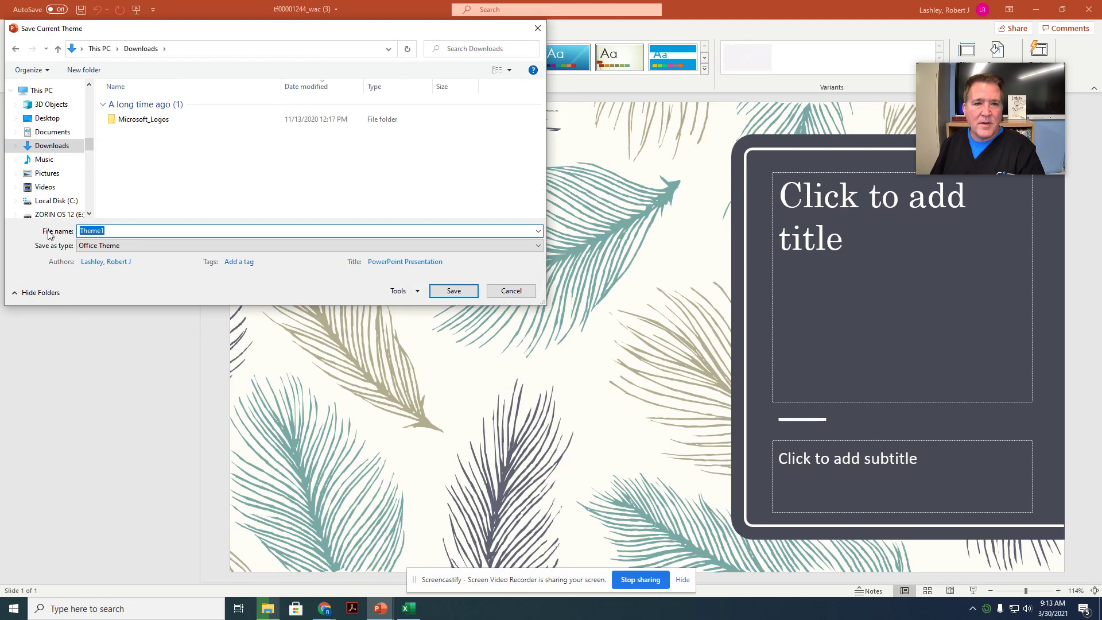
pyautogui.write('F')
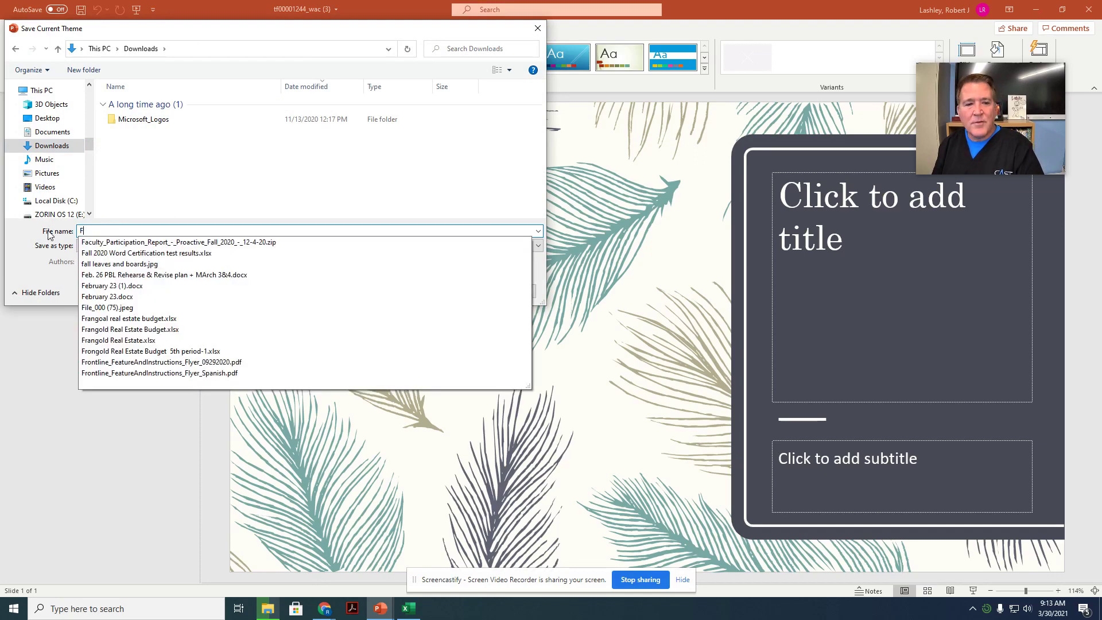
pyautogui.write('eathered')
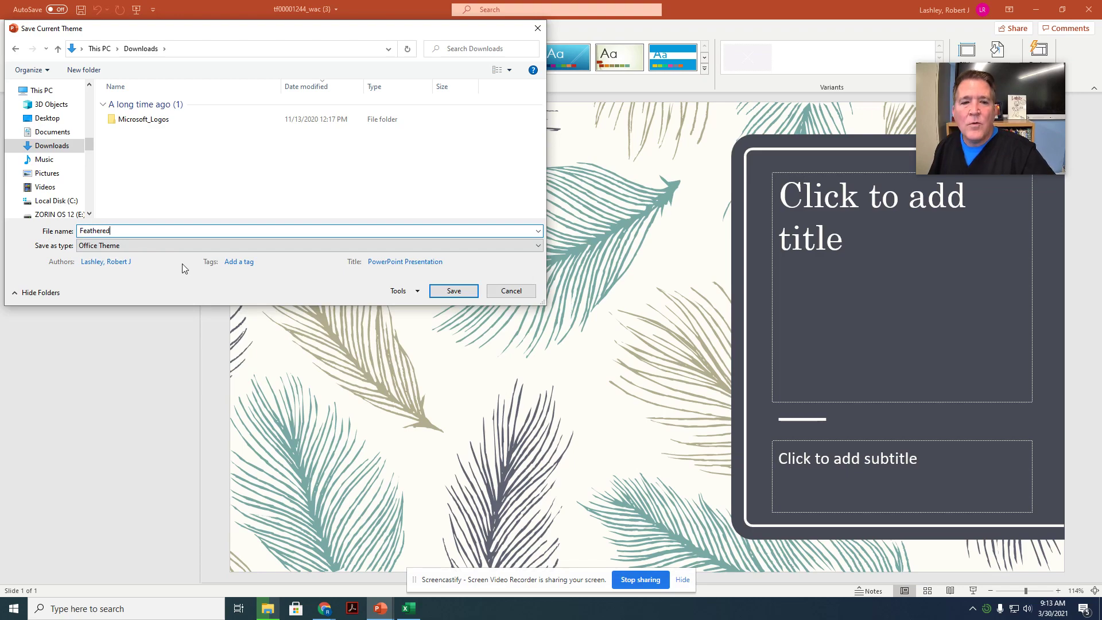
pyautogui.click(453, 291)
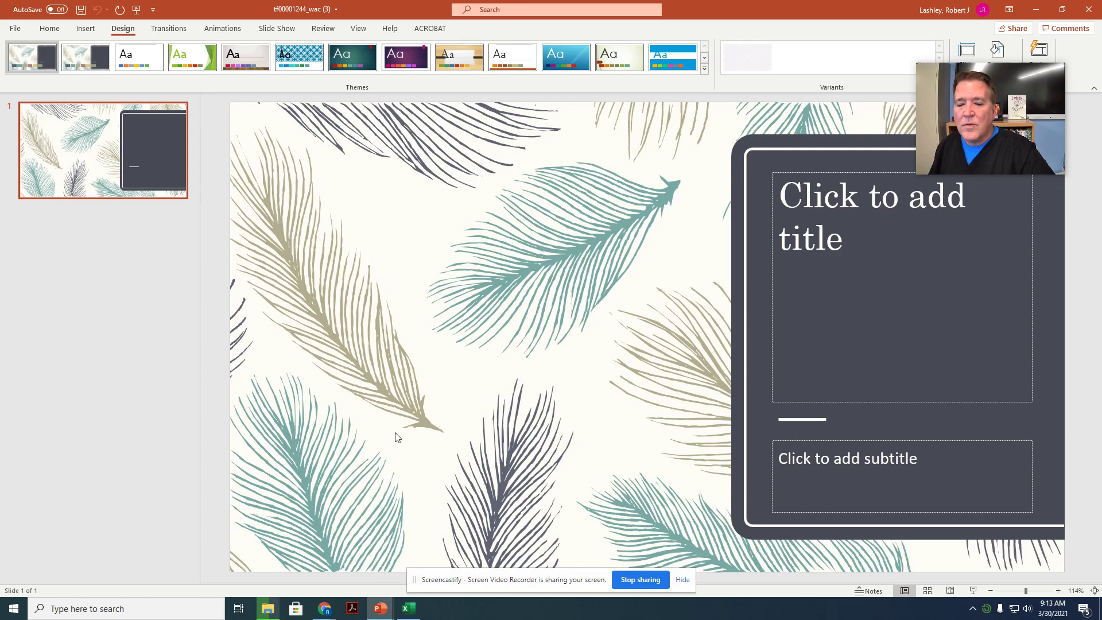
pyautogui.click(408, 607)
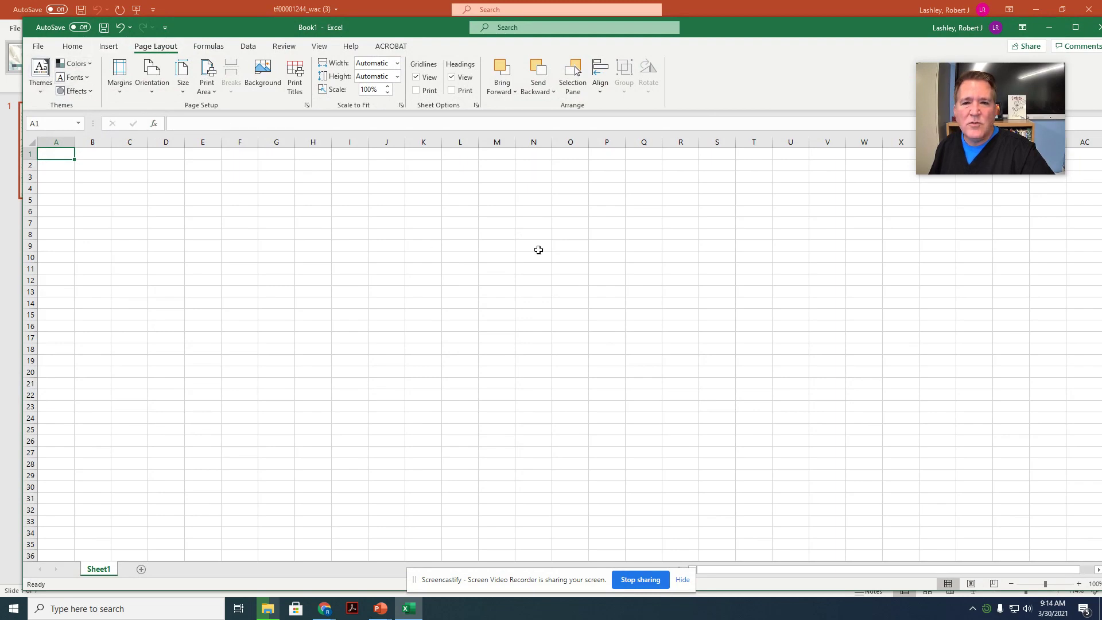
pyautogui.click(46, 93)
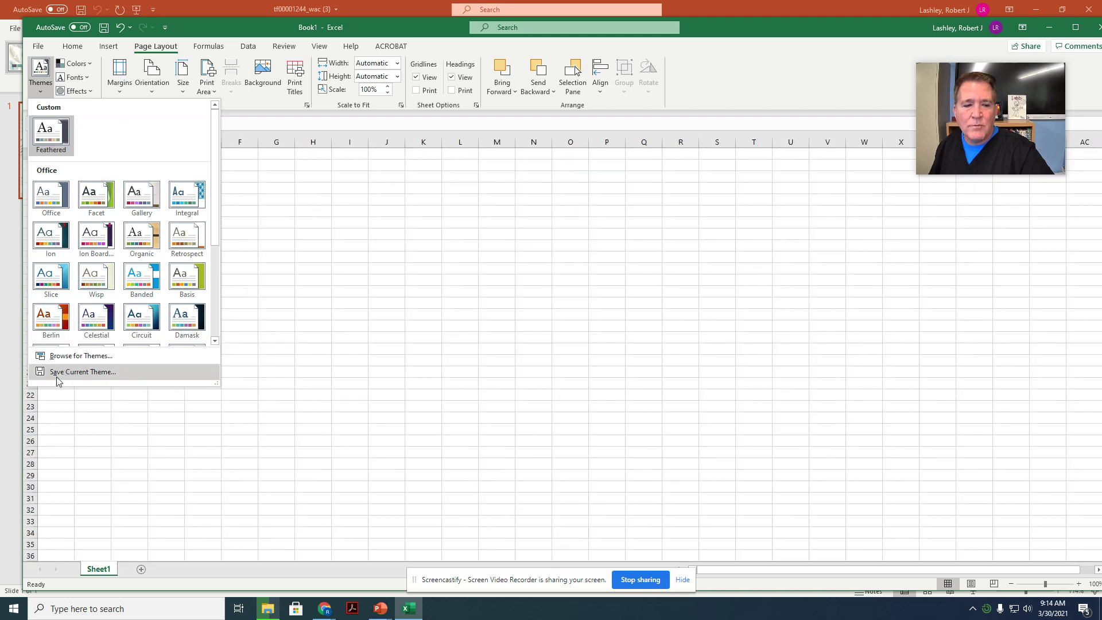
# Browse for Themes and load the Feathered theme file from the Downloads folder.
pyautogui.click(85, 357)
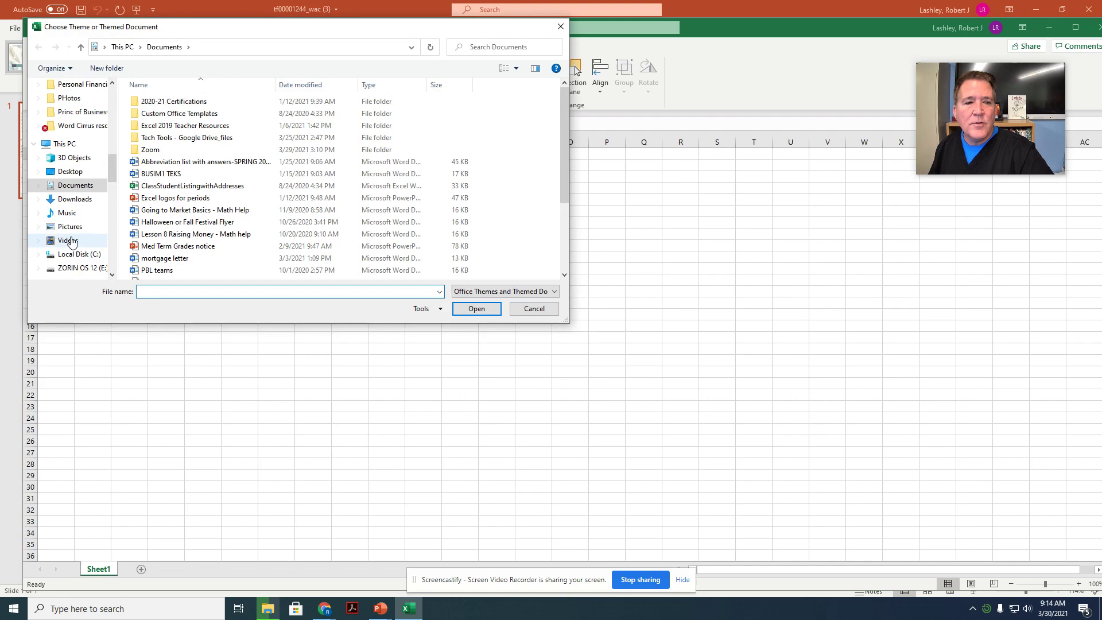
pyautogui.click(71, 199)
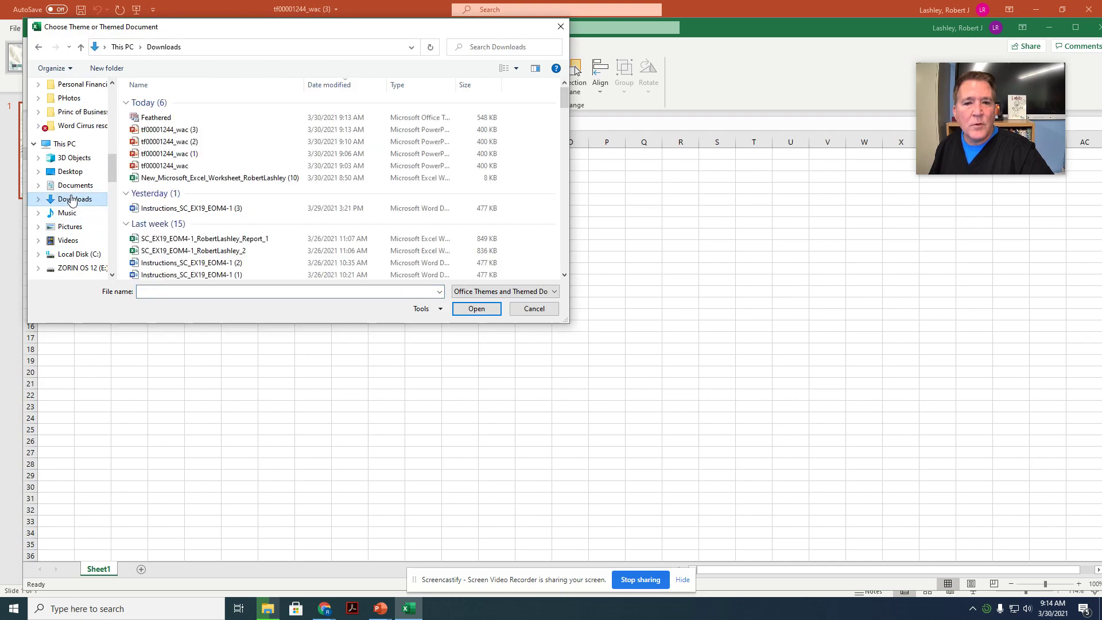
pyautogui.click(159, 117)
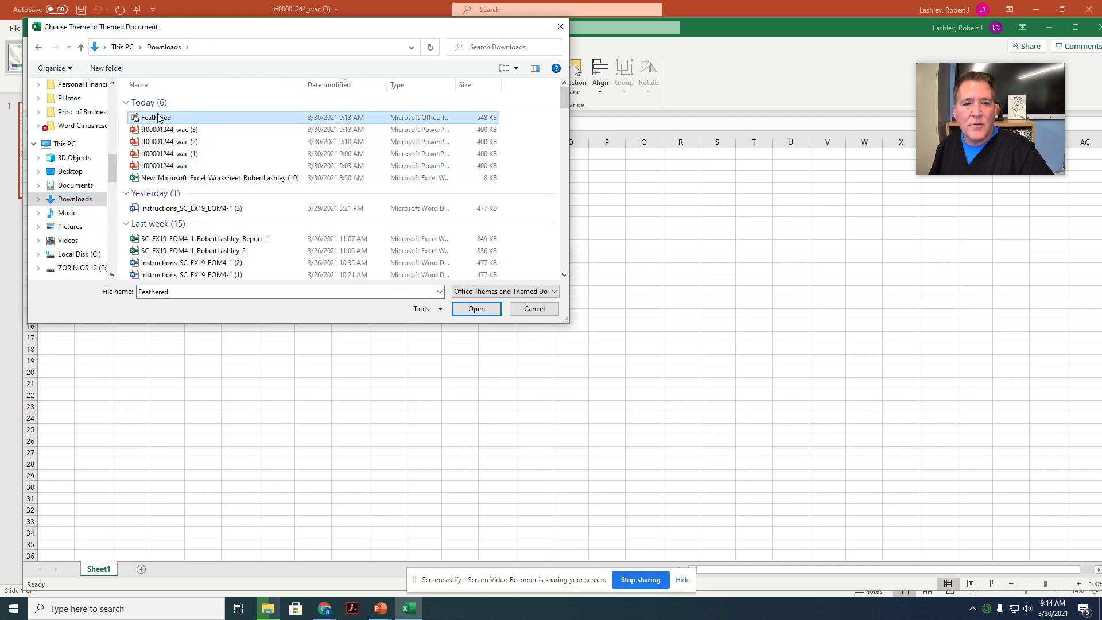
pyautogui.click(479, 310)
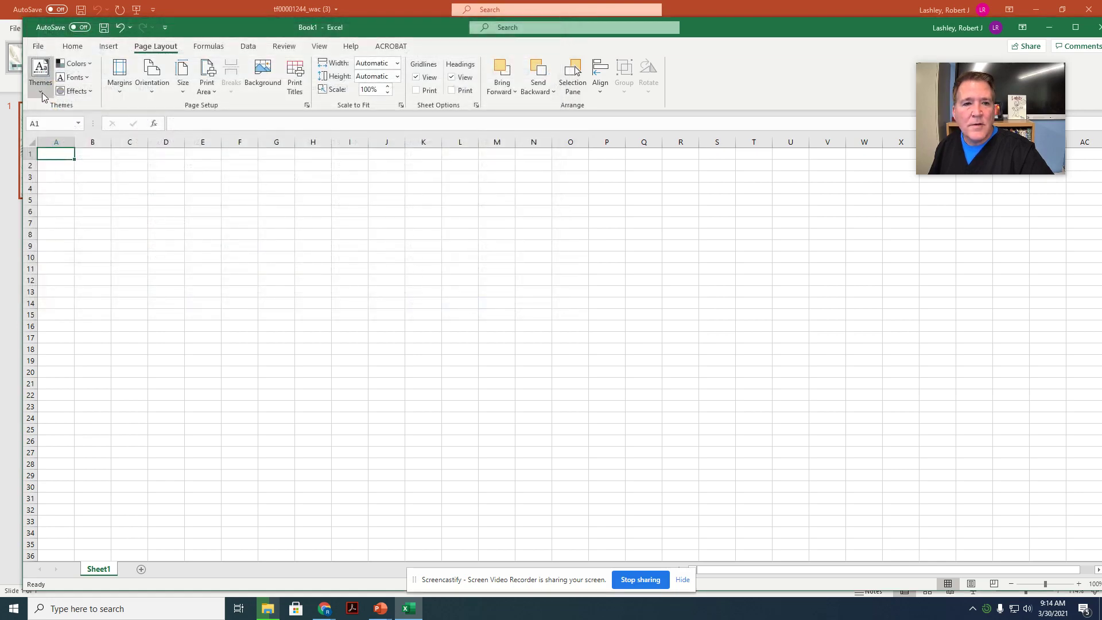
# Pick the Feathered thumbnail under Custom in the workbook Themes gallery.
pyautogui.click(40, 73)
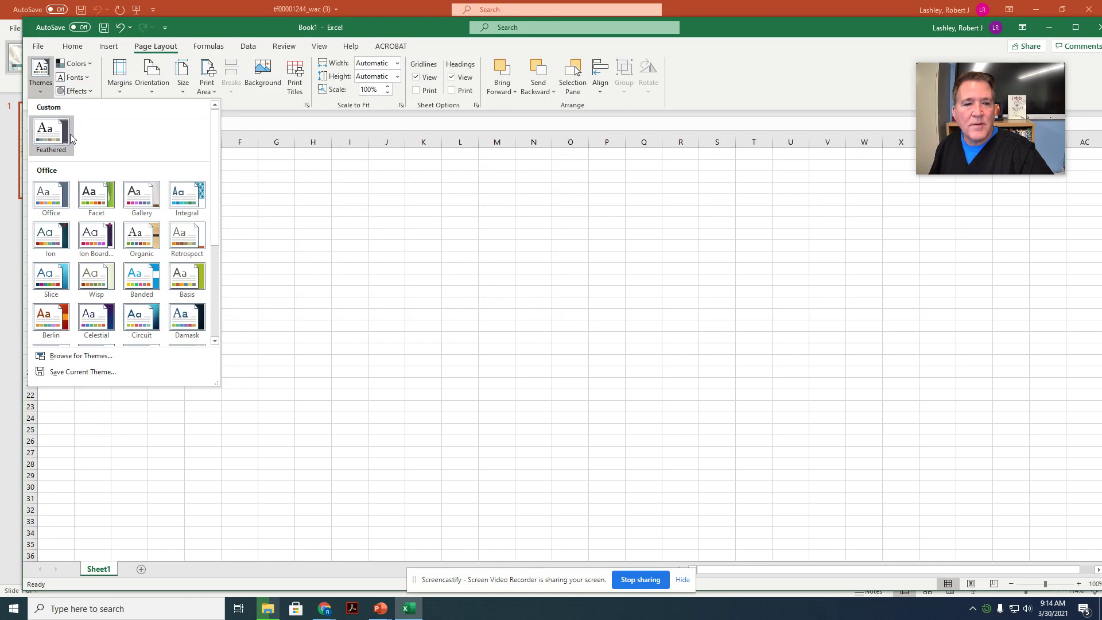
pyautogui.click(49, 135)
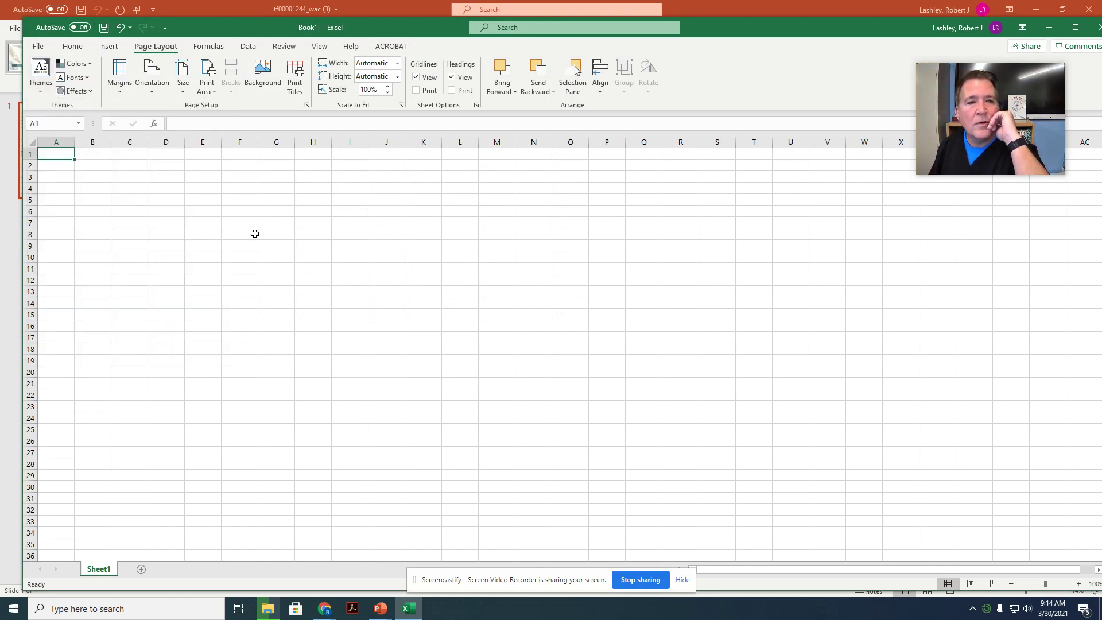